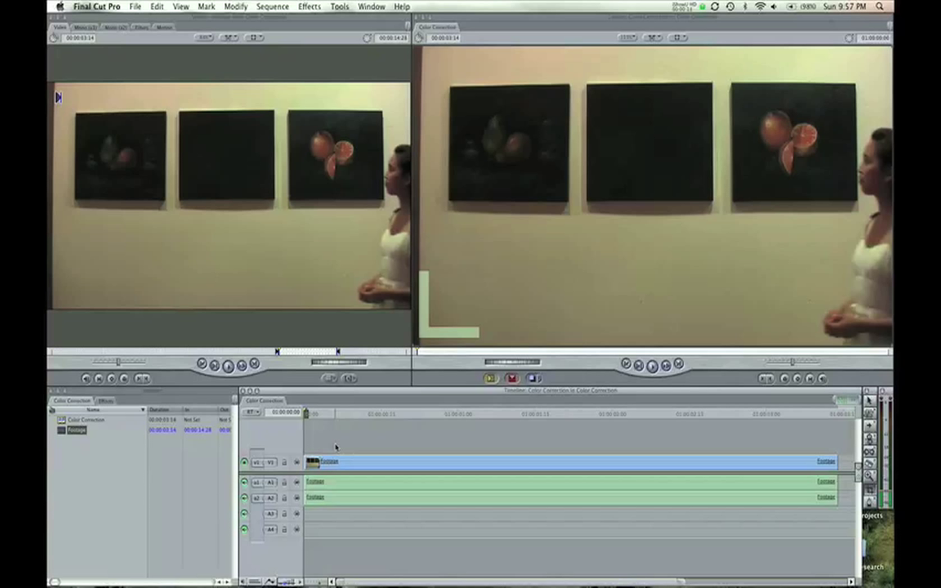
Scrub to about one second in and apply Color Corrector 3-way to the Footage clip in the Viewer
mouse_move(307, 413)
mouse_down()
mouse_move(641, 413)
mouse_move(788, 398)
mouse_move(302, 401)
mouse_move(610, 420)
mouse_move(687, 413)
mouse_move(381, 413)
mouse_up()
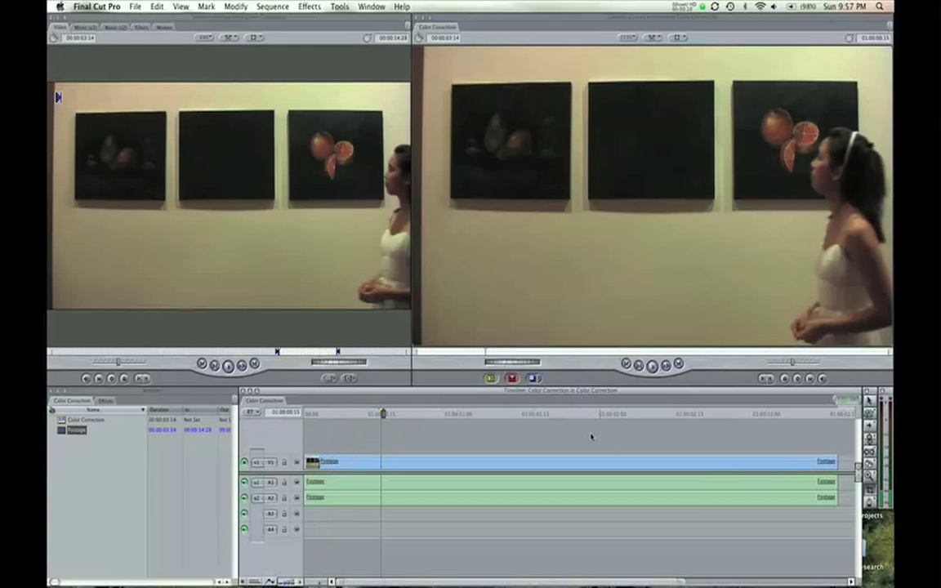
drag(439, 414, 443, 415)
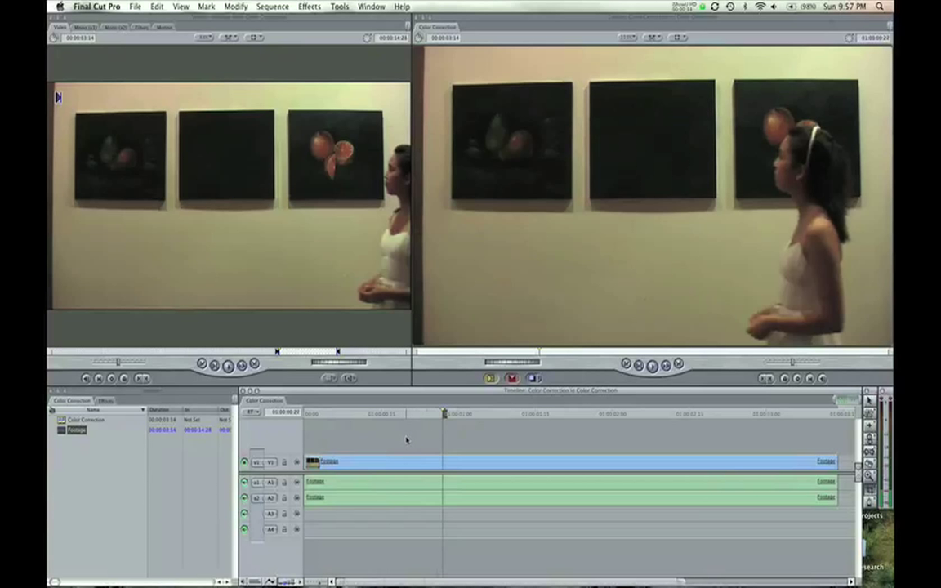
click(392, 458)
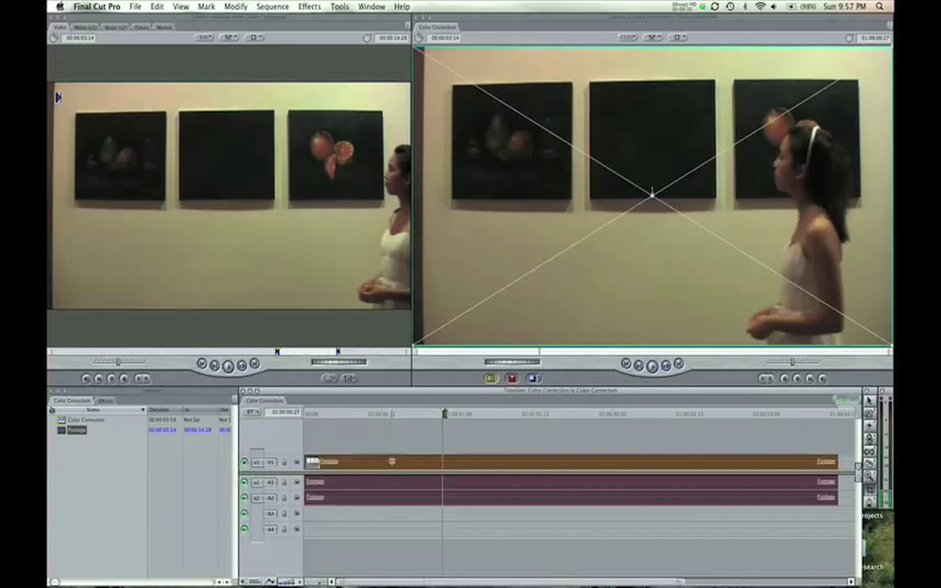
click(312, 6)
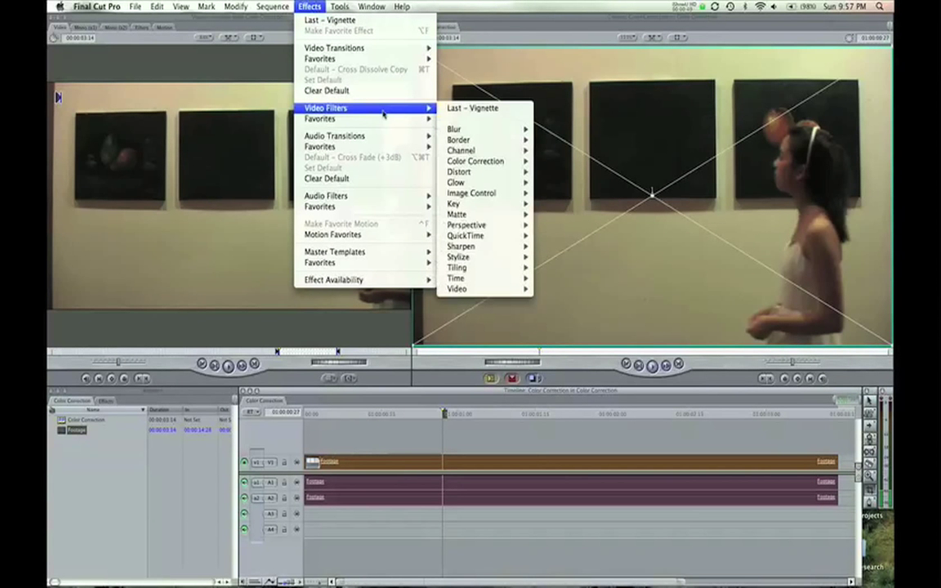
mouse_move(326, 108)
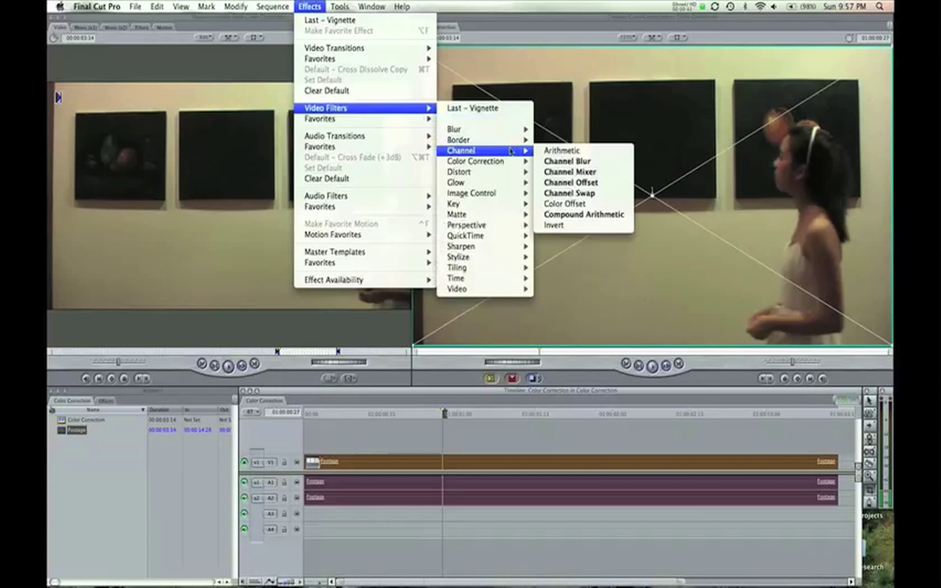
mouse_move(477, 161)
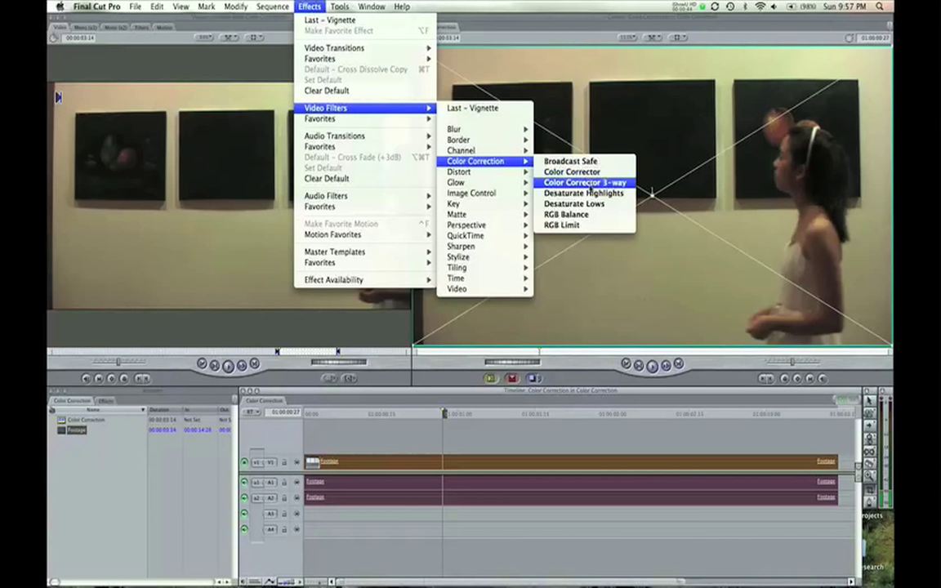
click(576, 183)
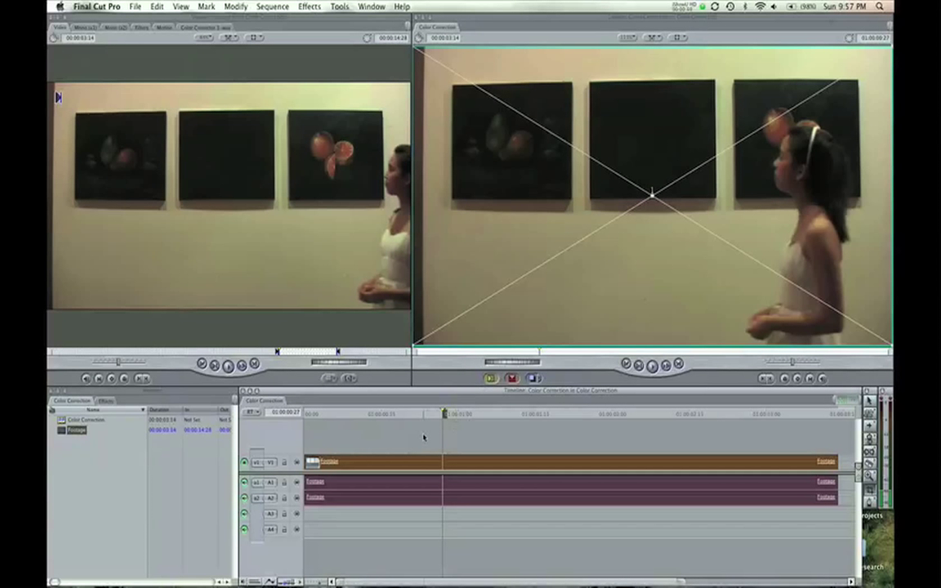
double_click(360, 464)
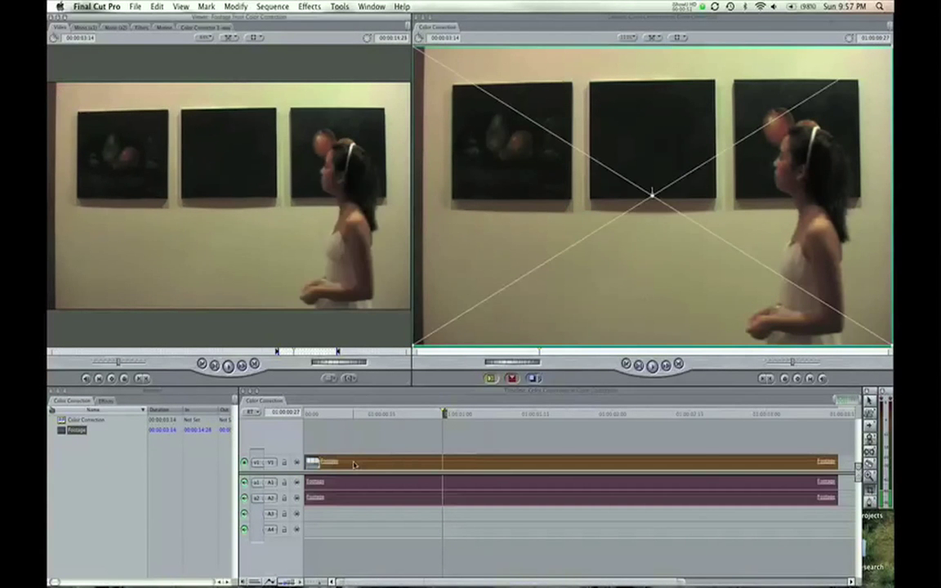
click(200, 27)
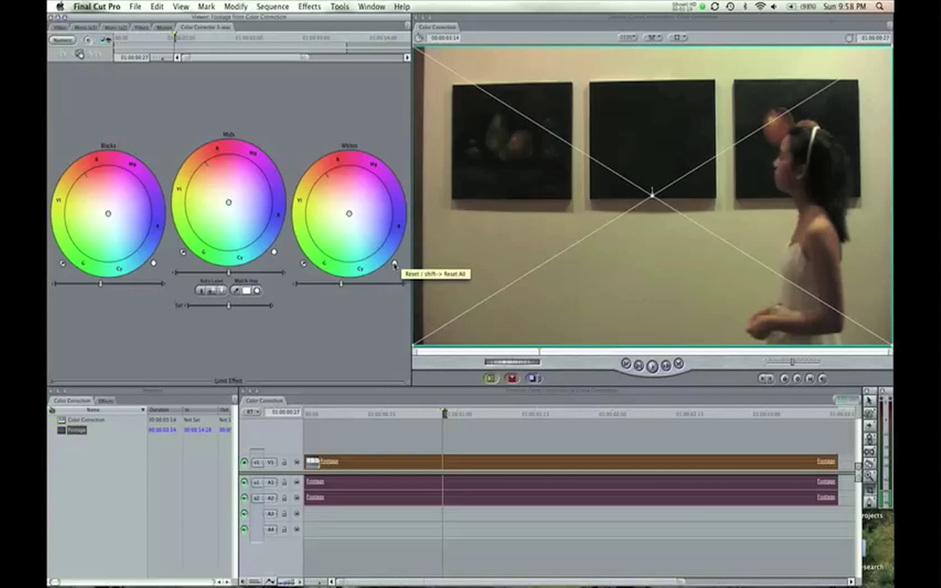
drag(349, 213, 349, 218)
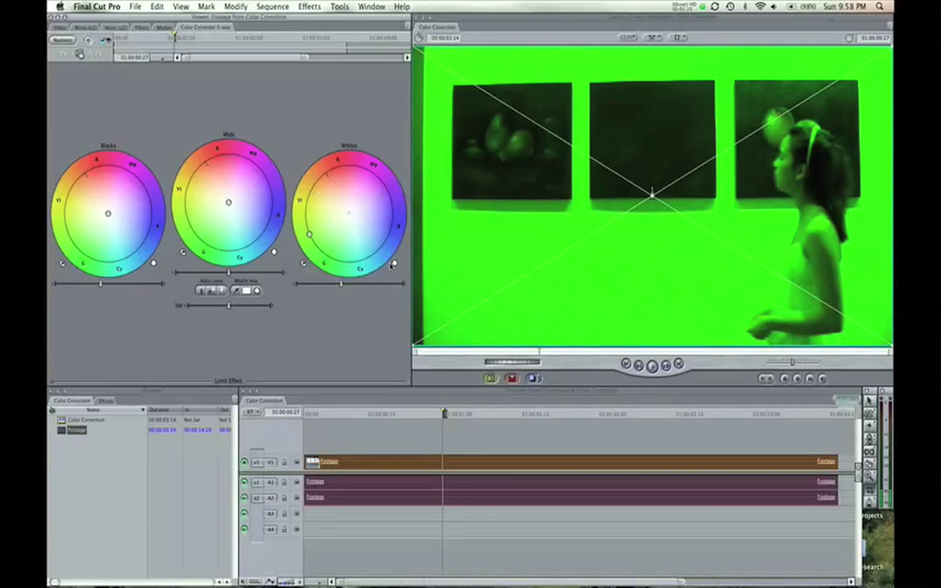
click(395, 264)
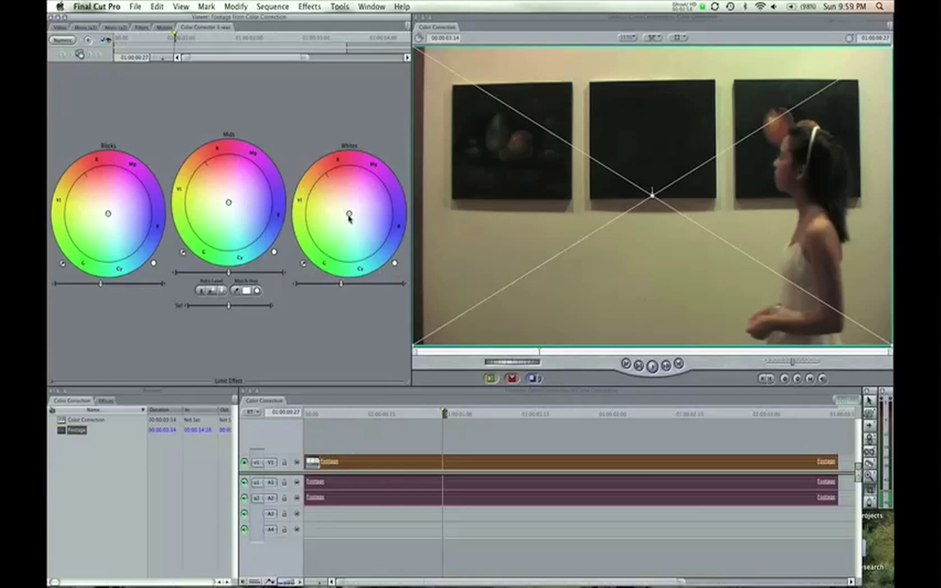
mouse_move(349, 216)
mouse_down()
mouse_move(373, 173)
mouse_move(368, 196)
mouse_up()
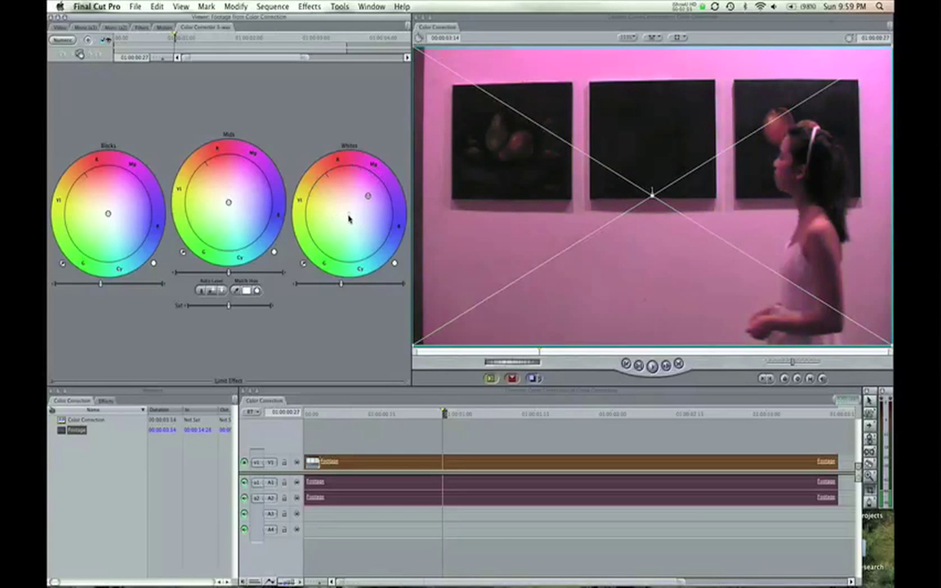
click(349, 217)
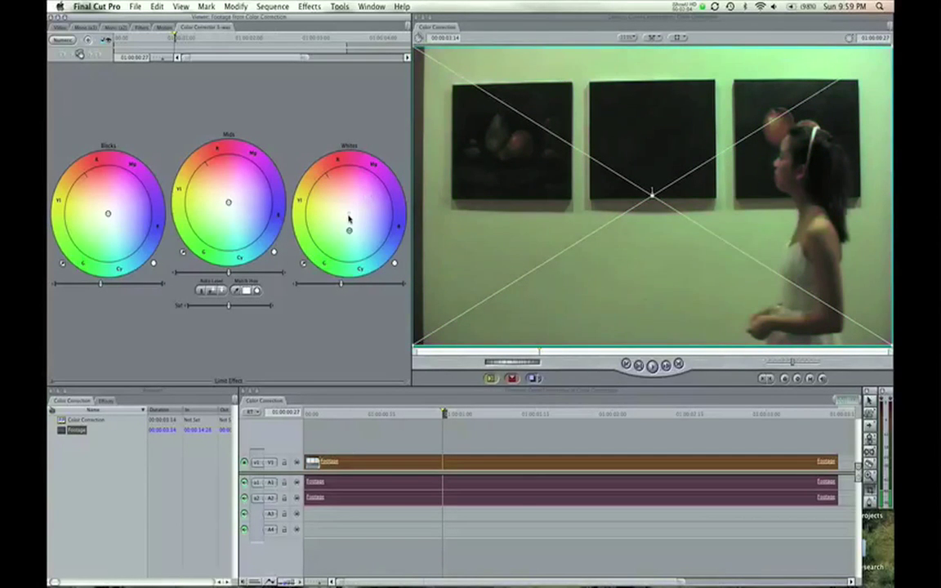
click(395, 264)
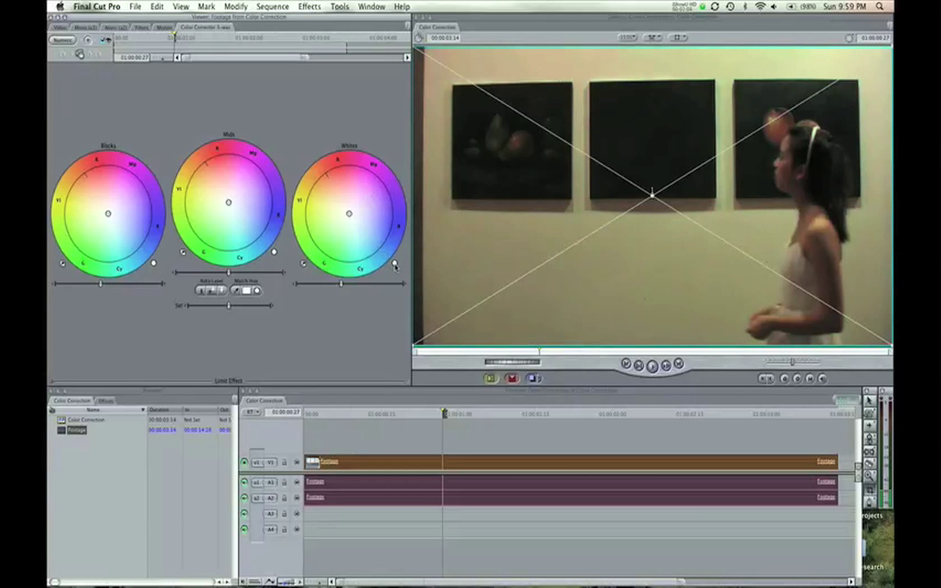
click(404, 439)
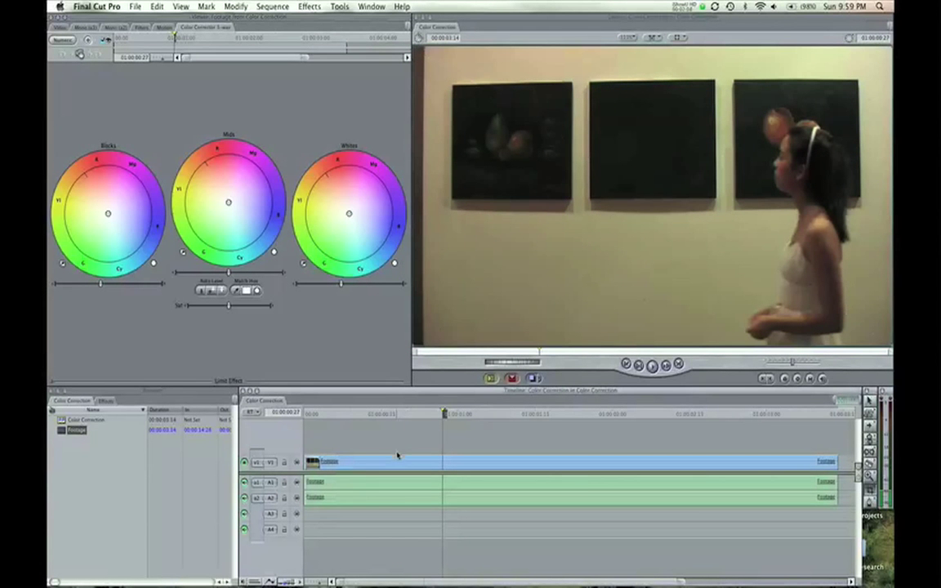
double_click(398, 465)
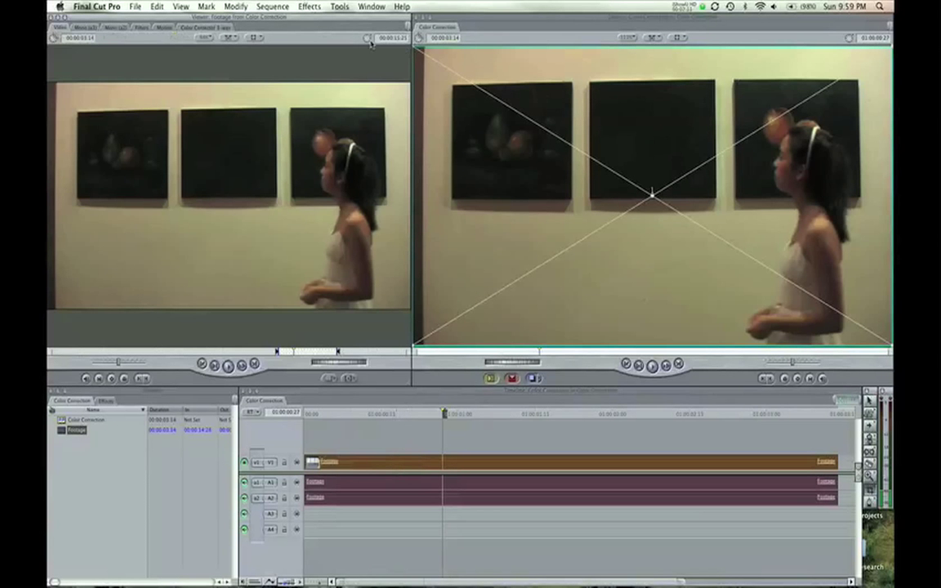
Auto-balance whites on the gallery wall and blacks on the dark left painting
click(214, 28)
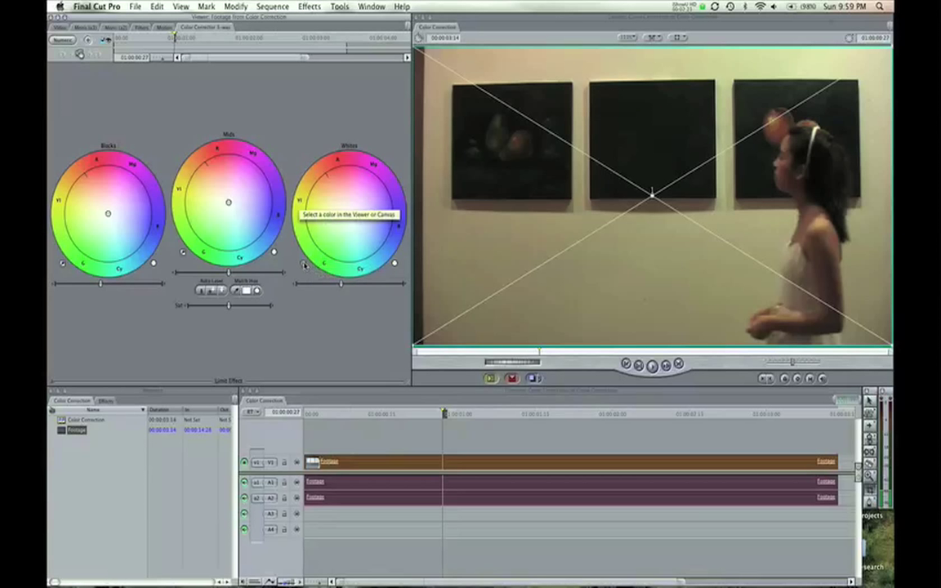
click(303, 263)
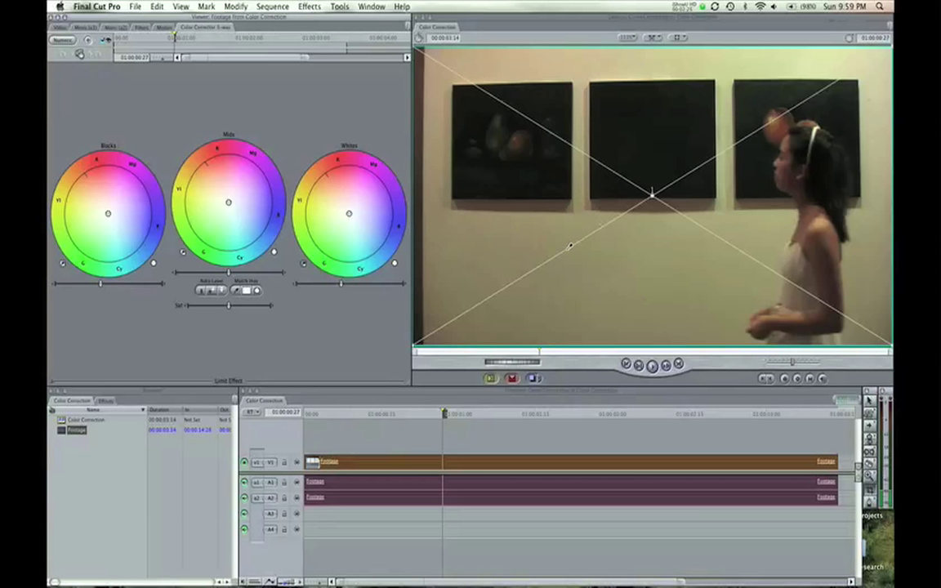
click(564, 225)
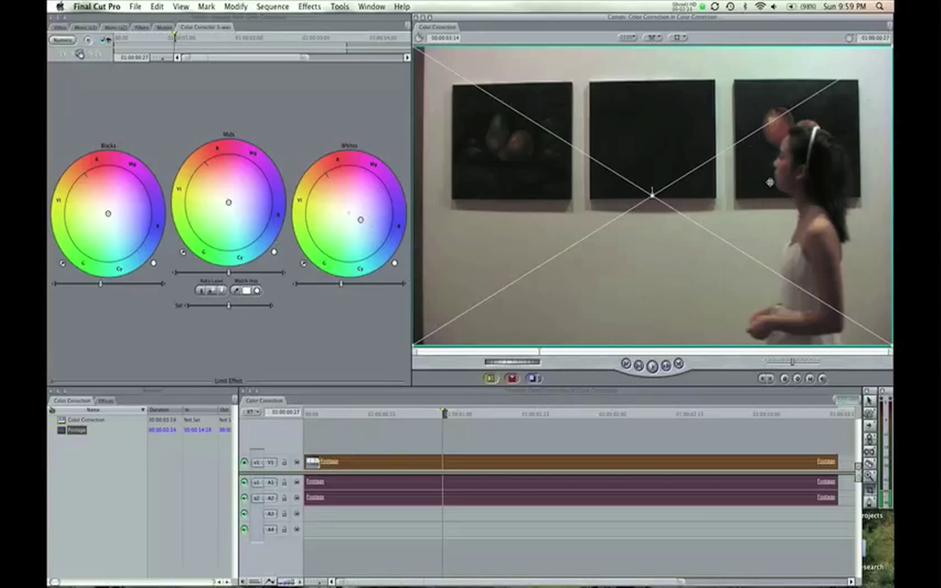
click(63, 265)
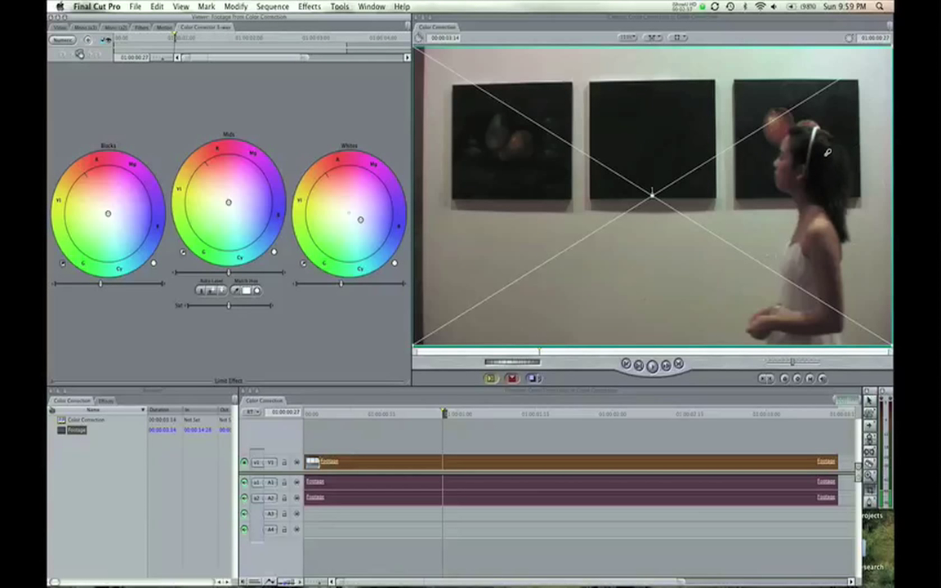
click(484, 129)
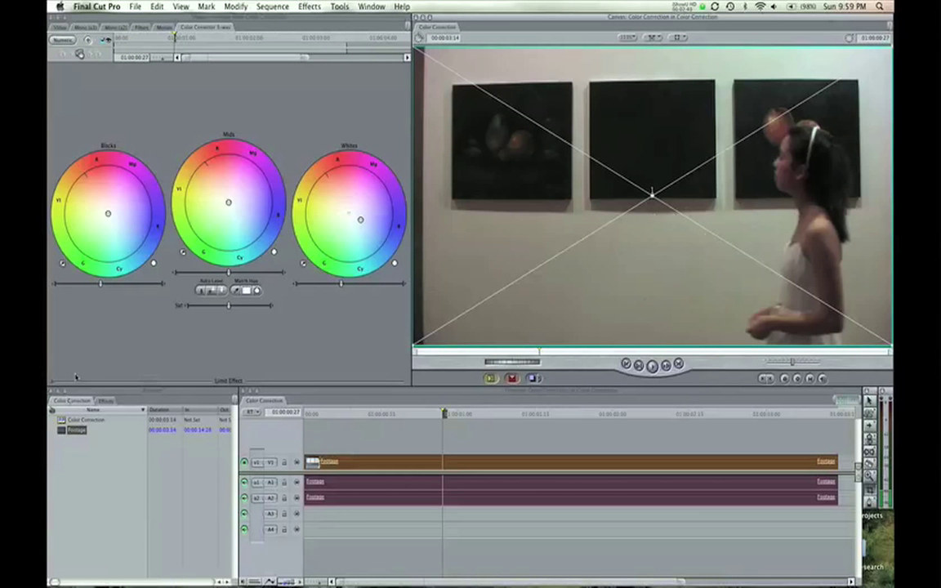
click(219, 272)
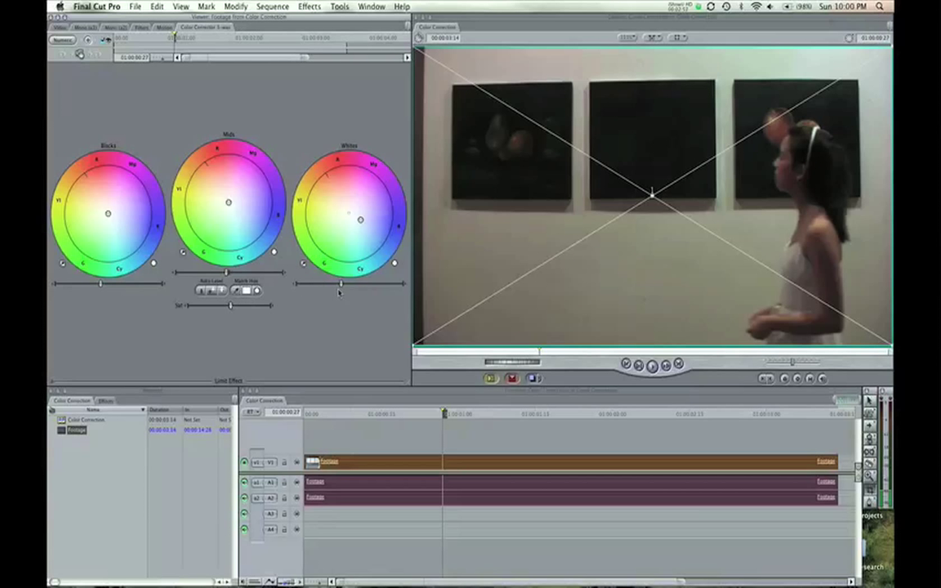
Raise the Whites level slider, then play the footage forward and backward to review
drag(342, 284, 353, 284)
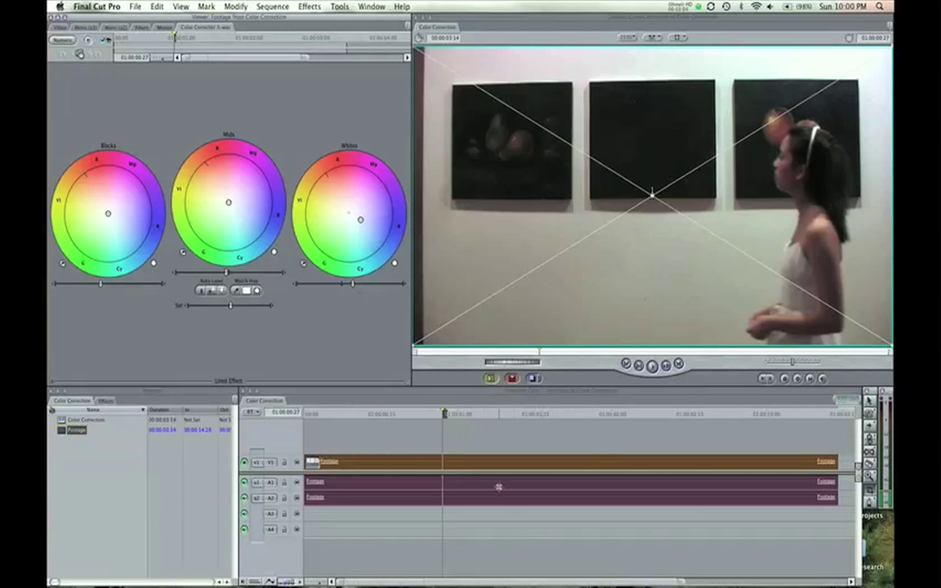
key(space)
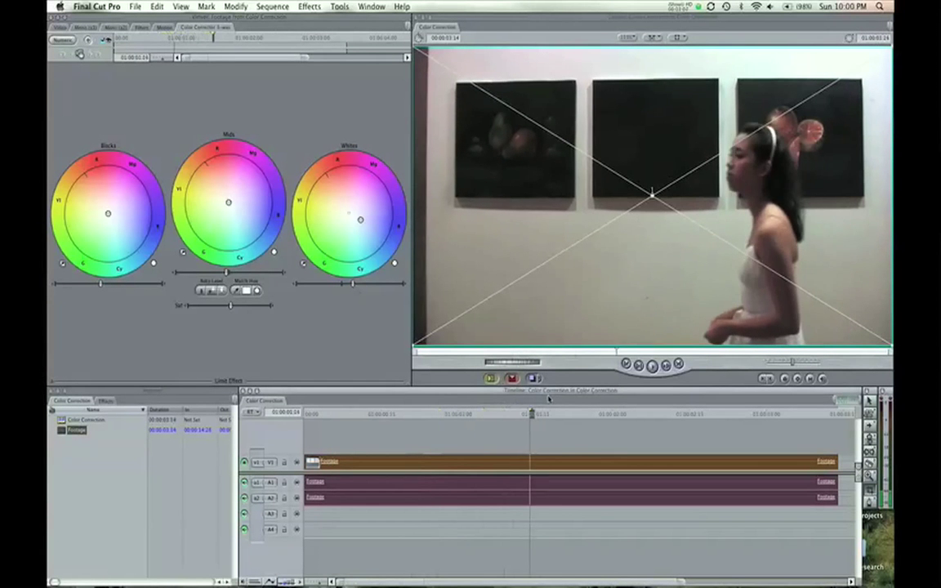
key(j)
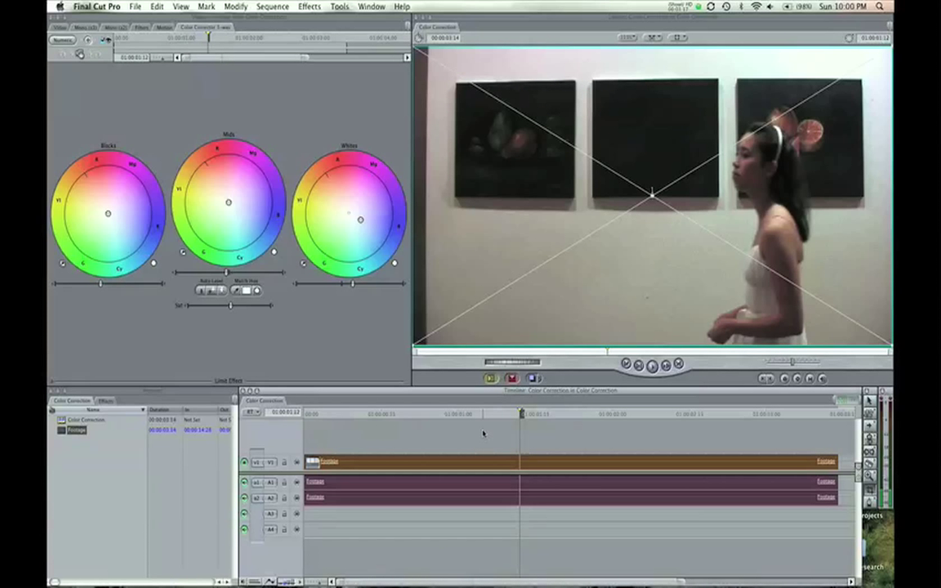
Jump back to an earlier frame and deselect the clips to see the clean image
click(488, 462)
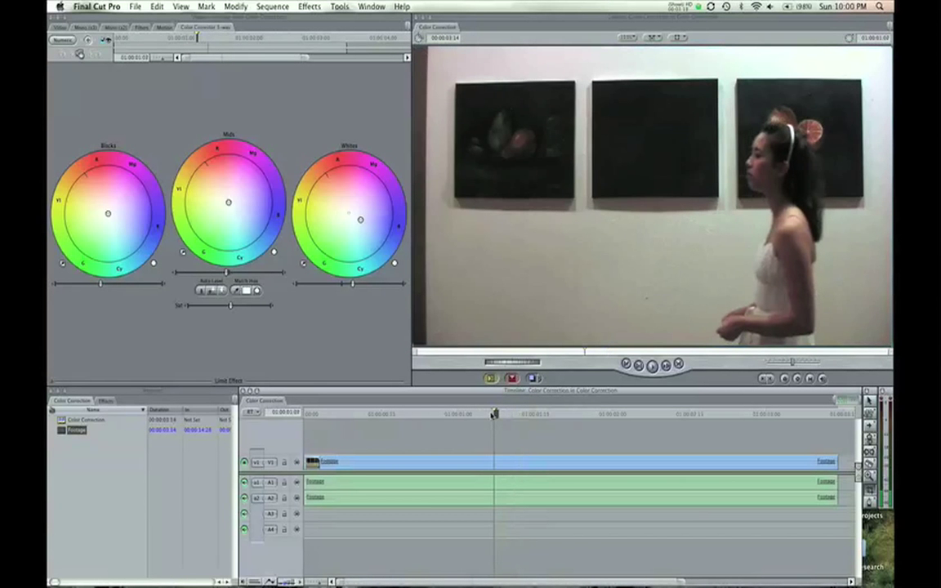
click(494, 464)
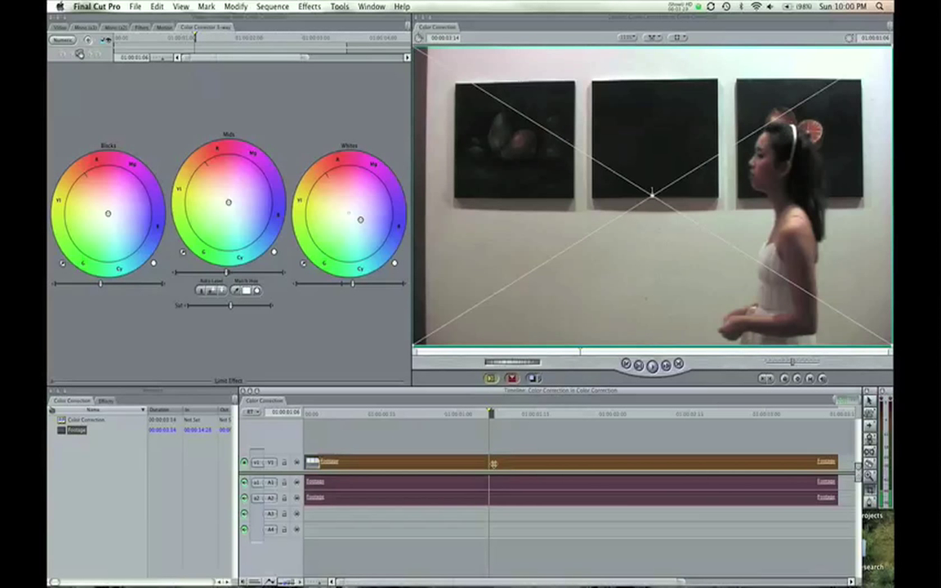
click(412, 426)
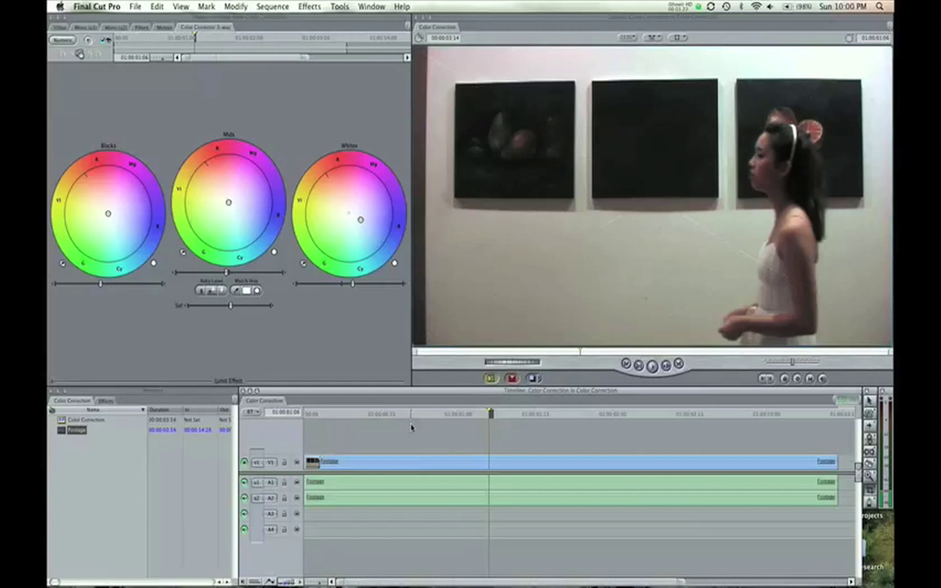
Select the Footage clip and set the Canvas view to Image+Wireframe
click(374, 465)
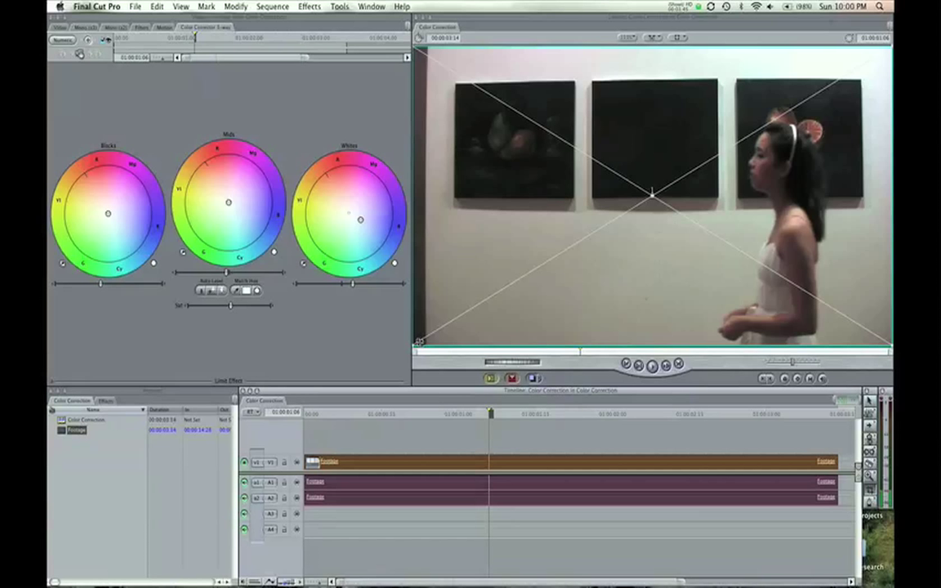
click(684, 38)
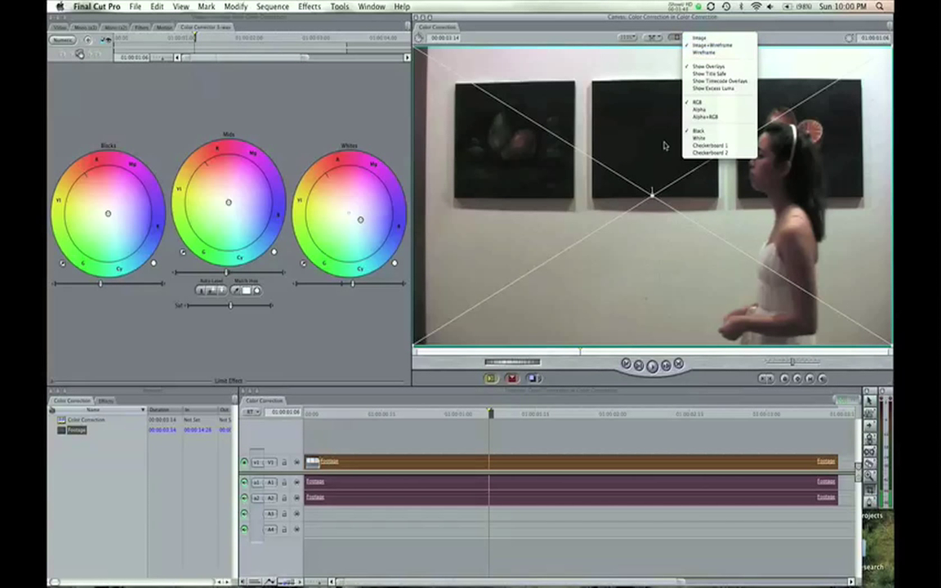
click(456, 242)
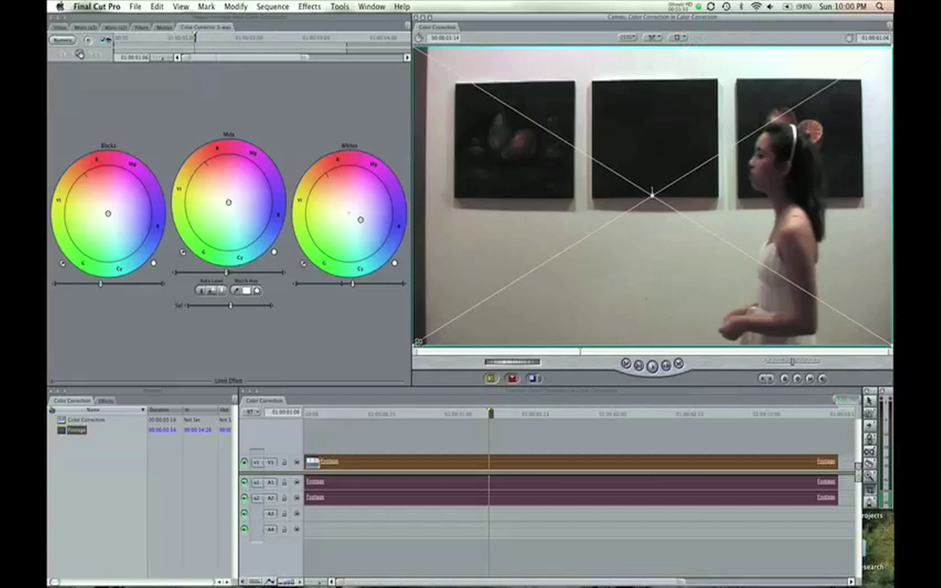
Crop the footage's bottom, top and right edges in to just the woman's face
mouse_move(418, 341)
mouse_down()
mouse_move(611, 210)
mouse_move(415, 195)
mouse_move(752, 190)
mouse_up()
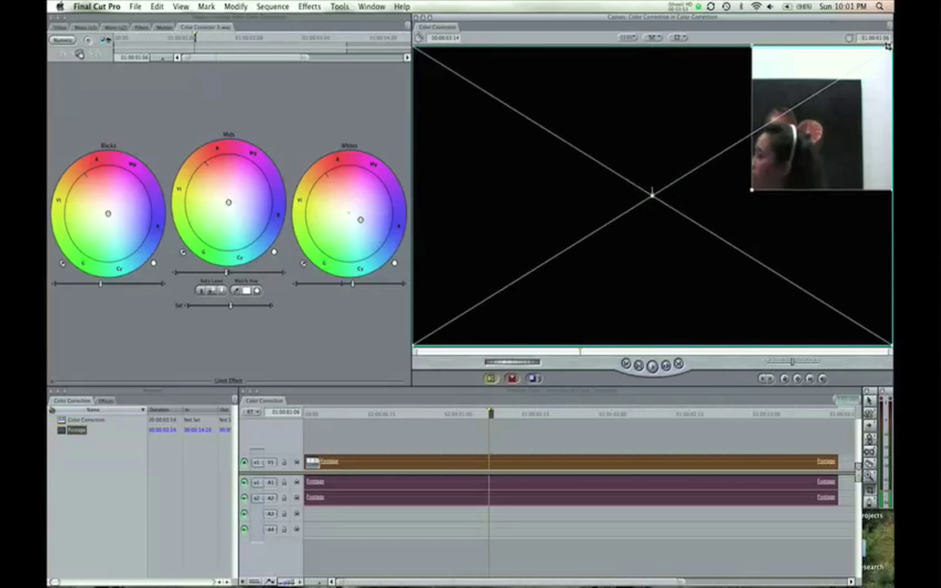
drag(888, 47, 781, 139)
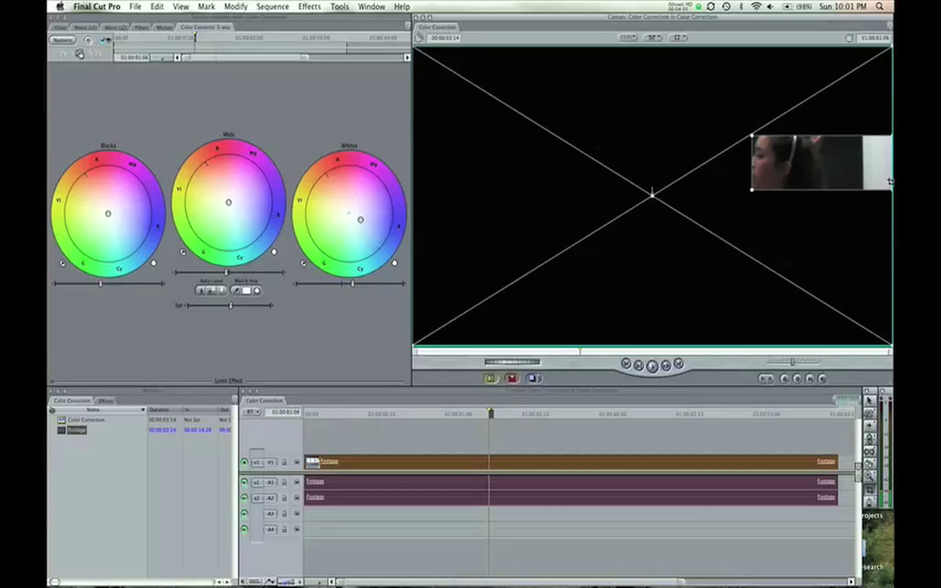
drag(890, 182, 773, 181)
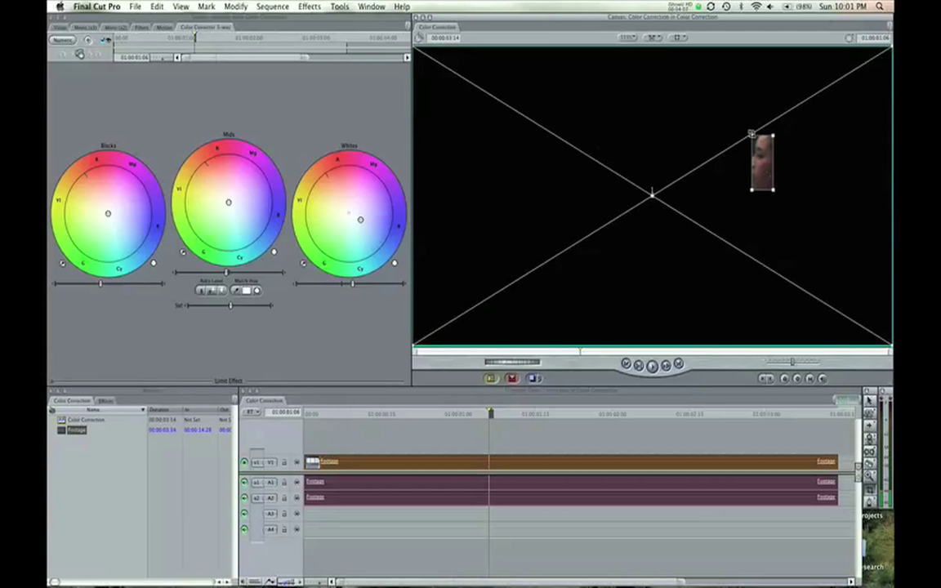
drag(752, 134, 752, 149)
click(339, 7)
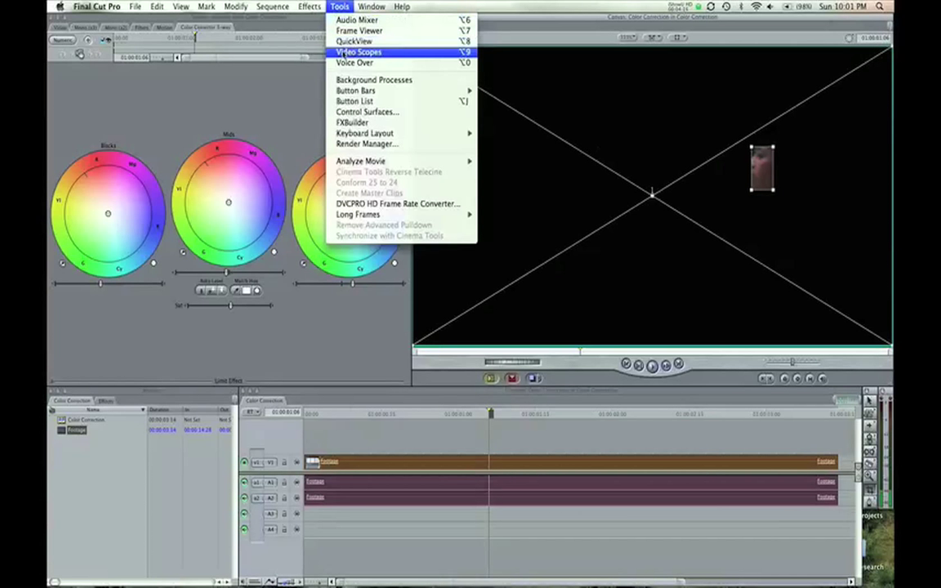
Open Video Scopes with the Vectorscope layout showing the cropped face patch
click(344, 53)
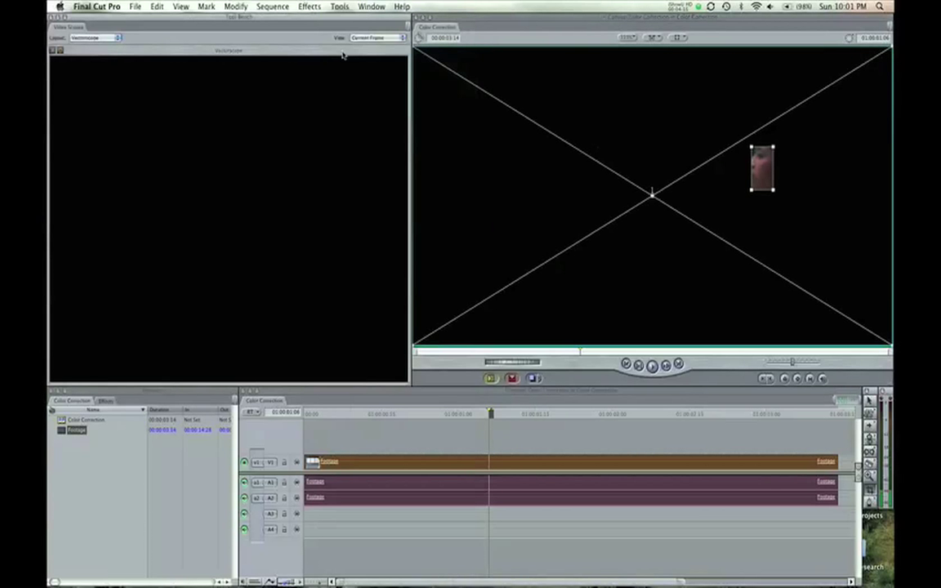
click(90, 40)
click(94, 38)
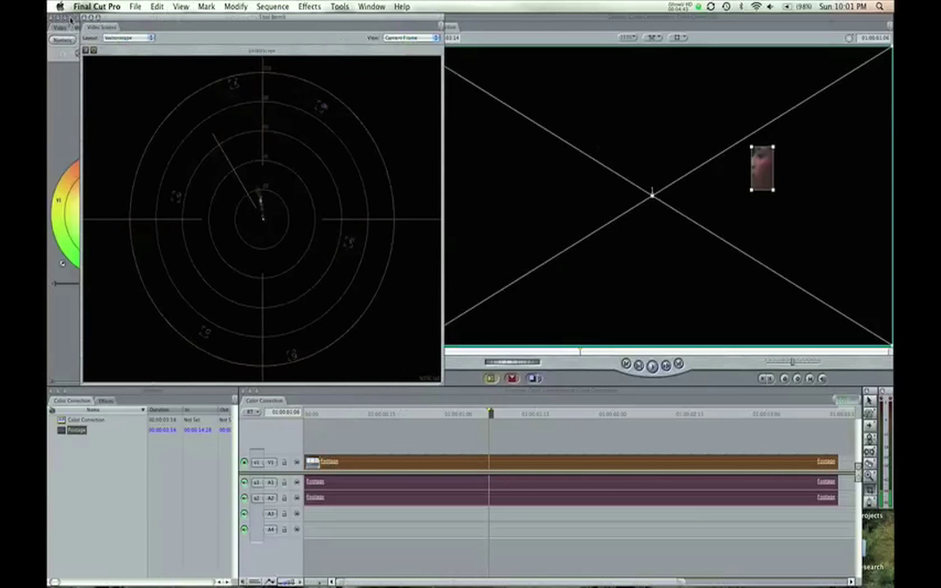
click(62, 20)
Nudge the Mids balance with arrow keys until the face trace meets the flesh-tone line
drag(77, 20, 331, 21)
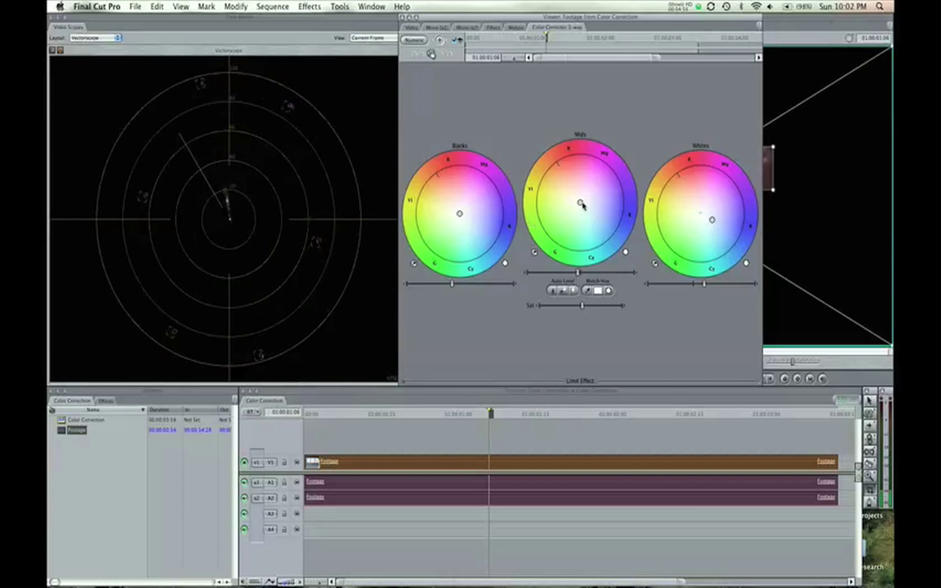
key(Left)
key(Left)
key(Left)
key(Left)
key(Right)
key(Right)
key(Left)
key(Left)
key(Left)
key(Left)
key(Right)
key(Right)
key(Right)
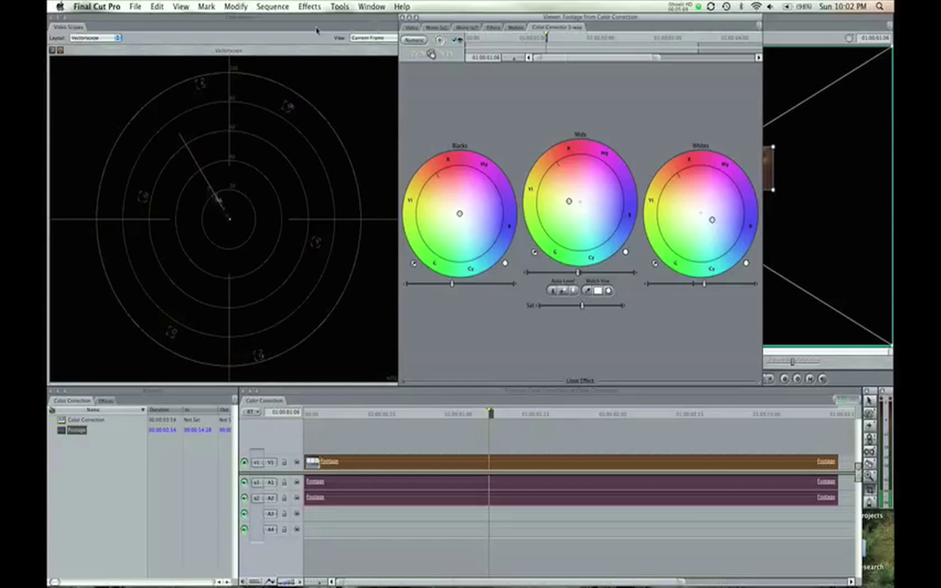
drag(448, 18, 172, 18)
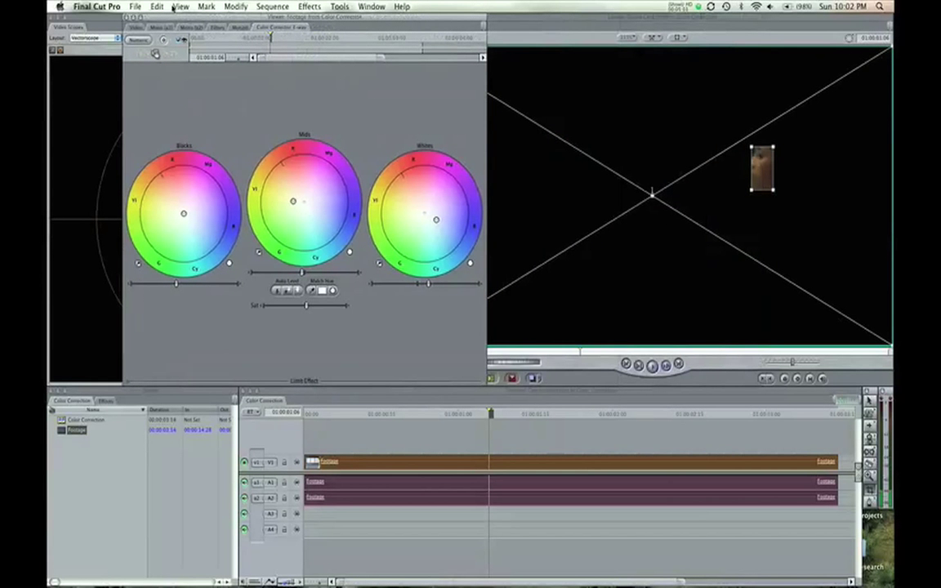
Reset the Motion tab's Crop so Left, Right, Top and Bottom return to 0
click(237, 28)
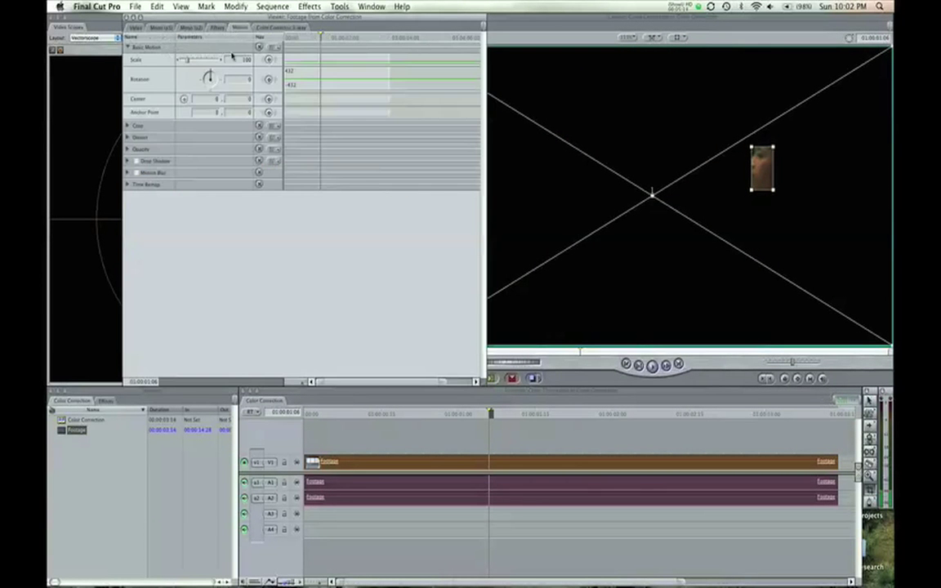
click(127, 126)
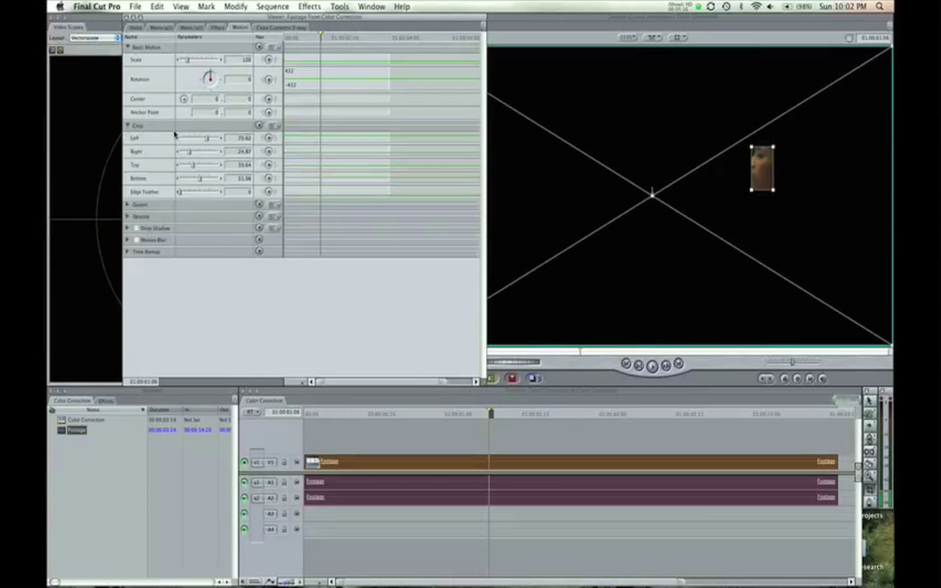
click(259, 127)
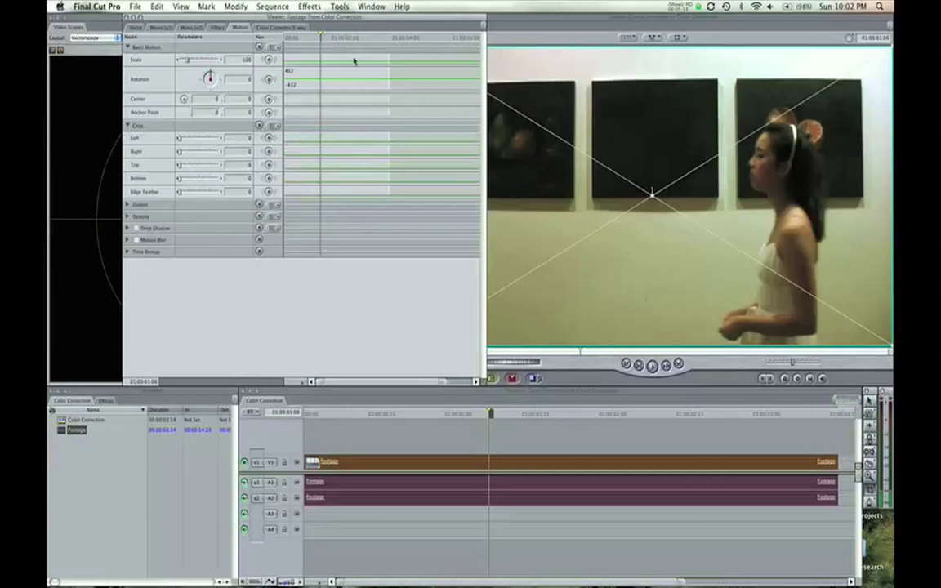
key(ctrl+u)
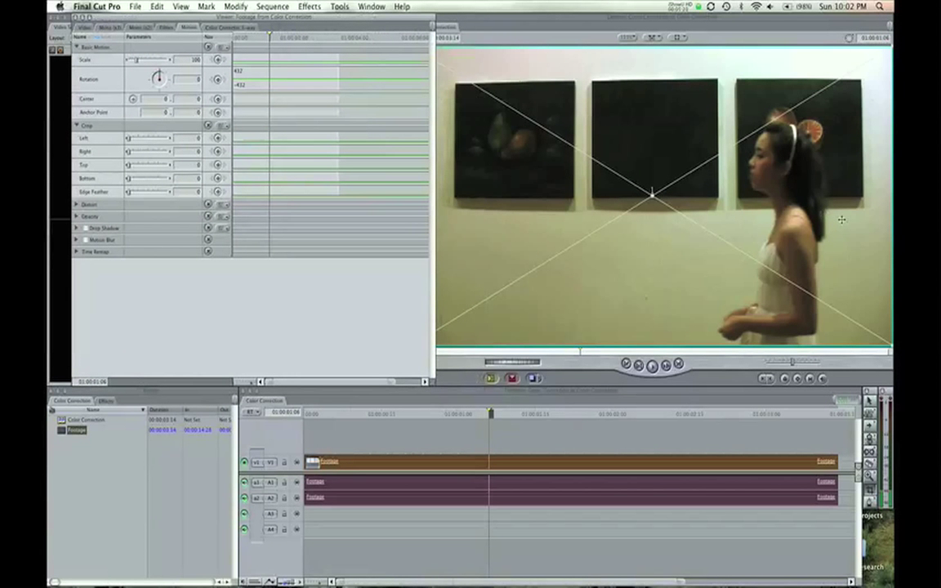
Drag the 3-way corrector's Whites level slider slightly right to lighten the shot
click(218, 30)
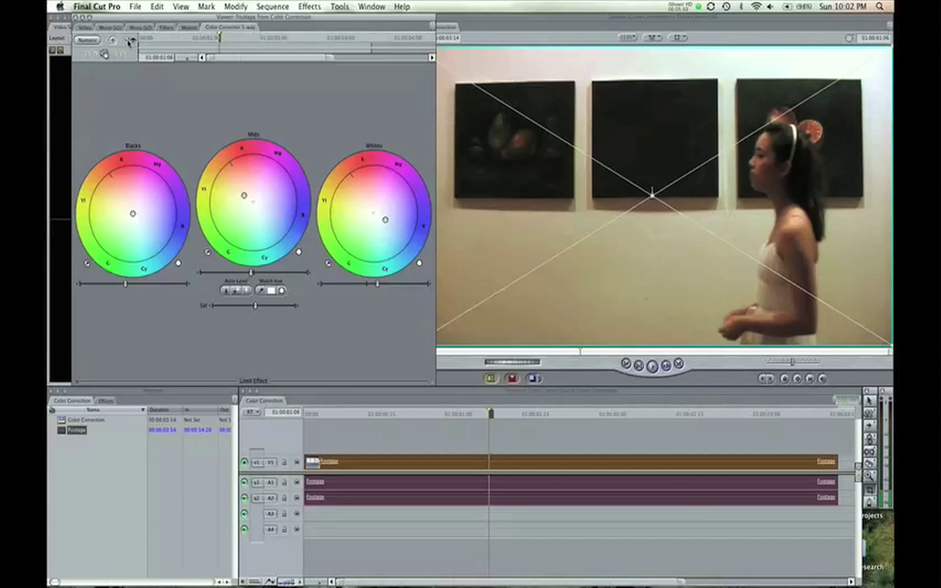
drag(374, 18, 394, 18)
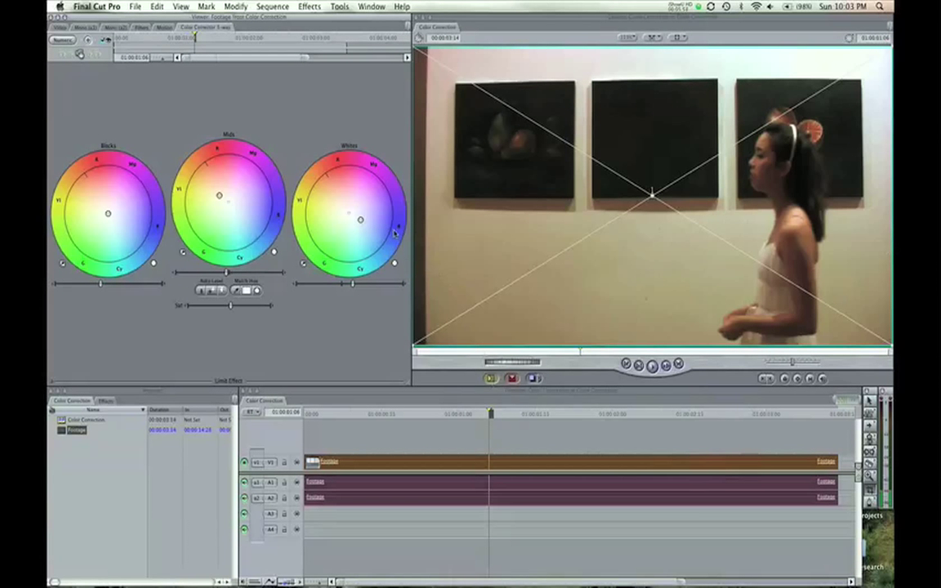
drag(352, 284, 357, 285)
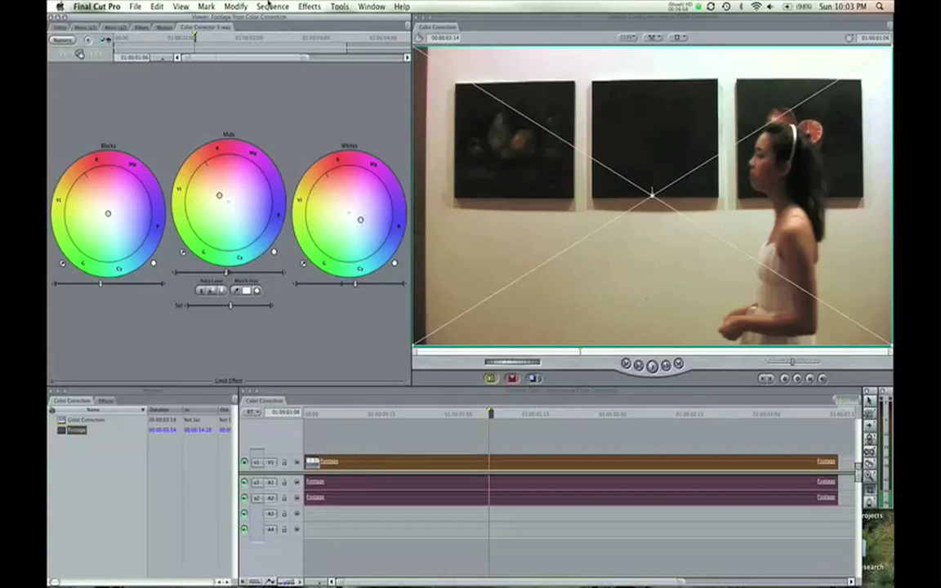
Apply the Stylize > Vignette filter and play back from an earlier frame to review
click(322, 6)
mouse_move(326, 107)
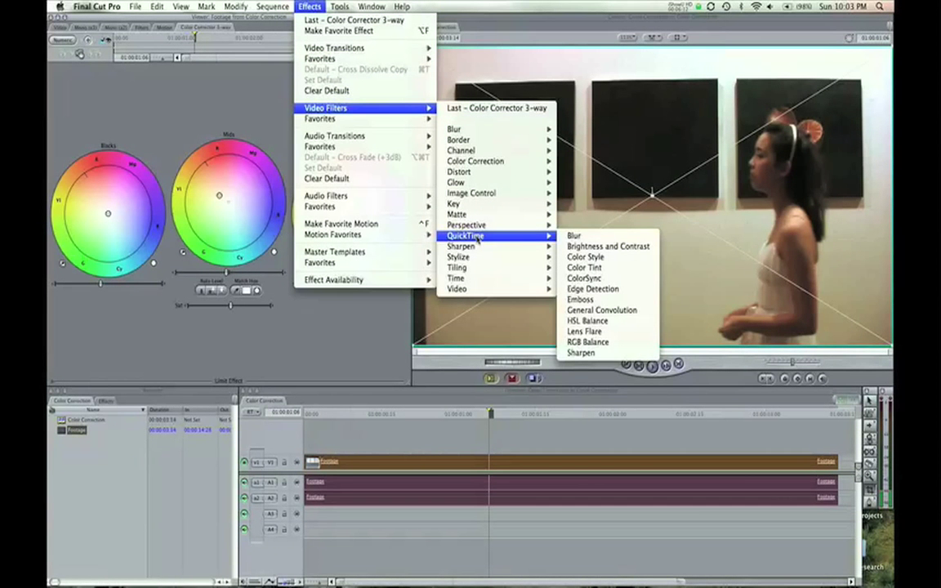
mouse_move(474, 256)
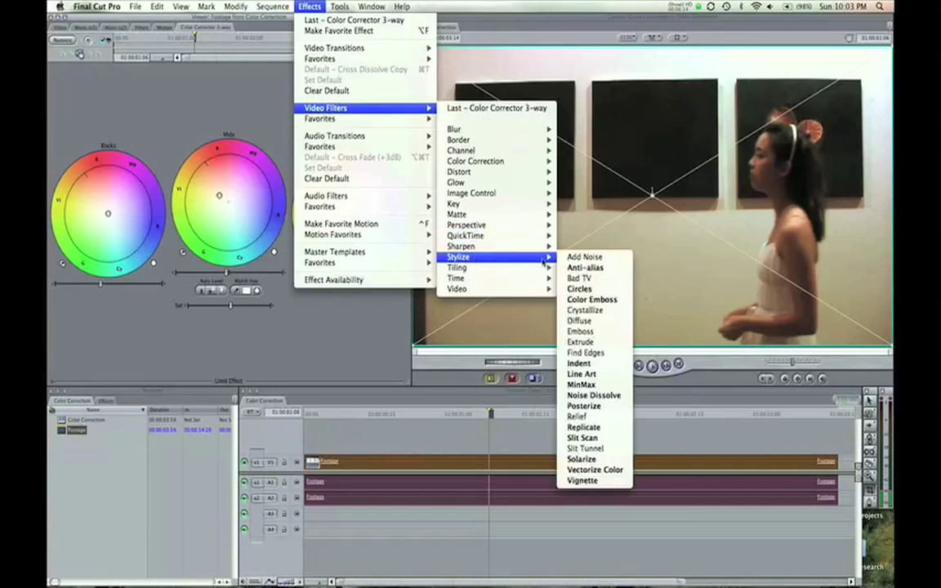
click(593, 488)
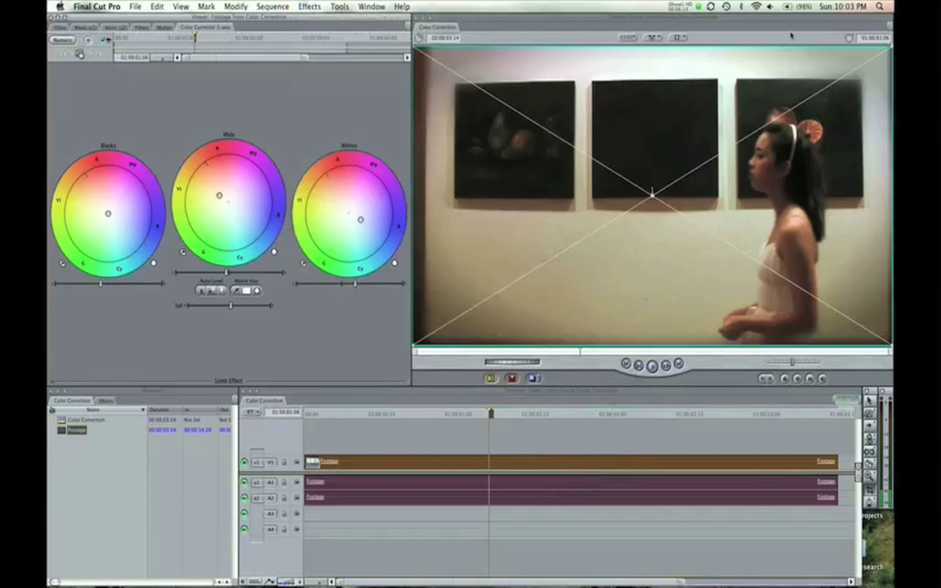
click(330, 414)
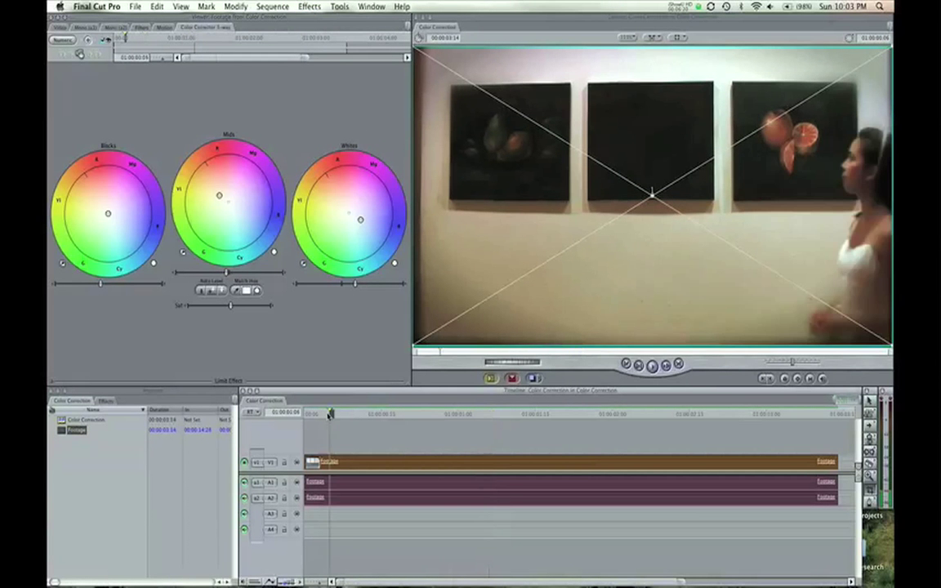
key(space)
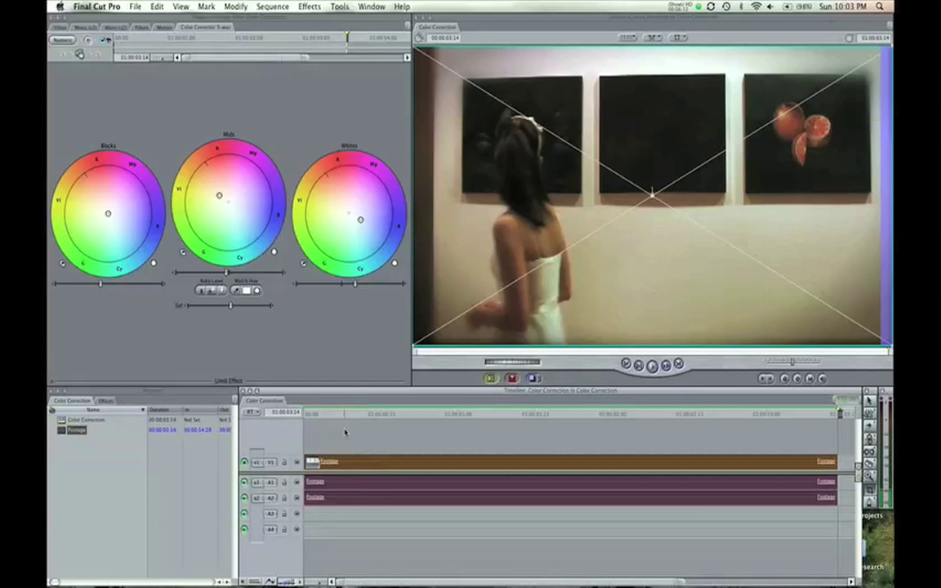
click(345, 433)
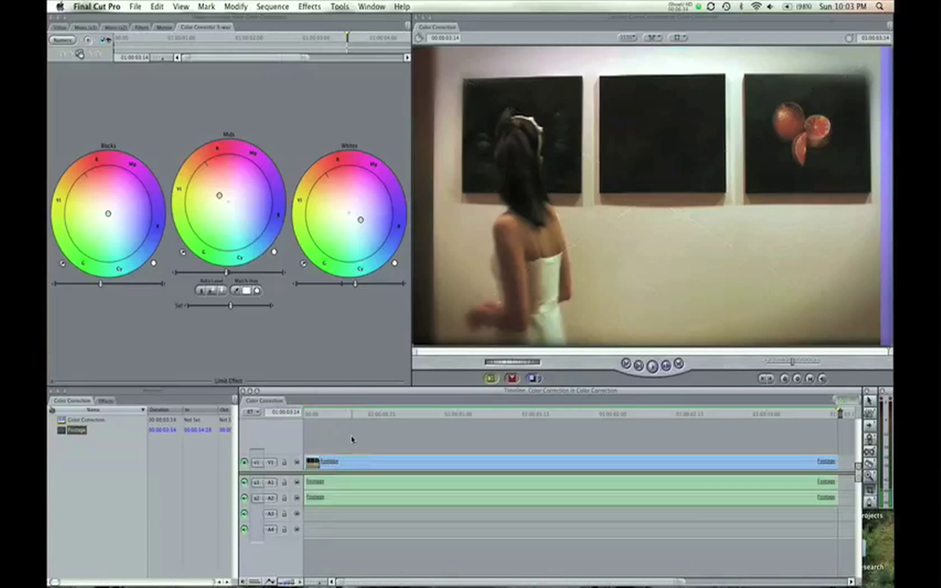